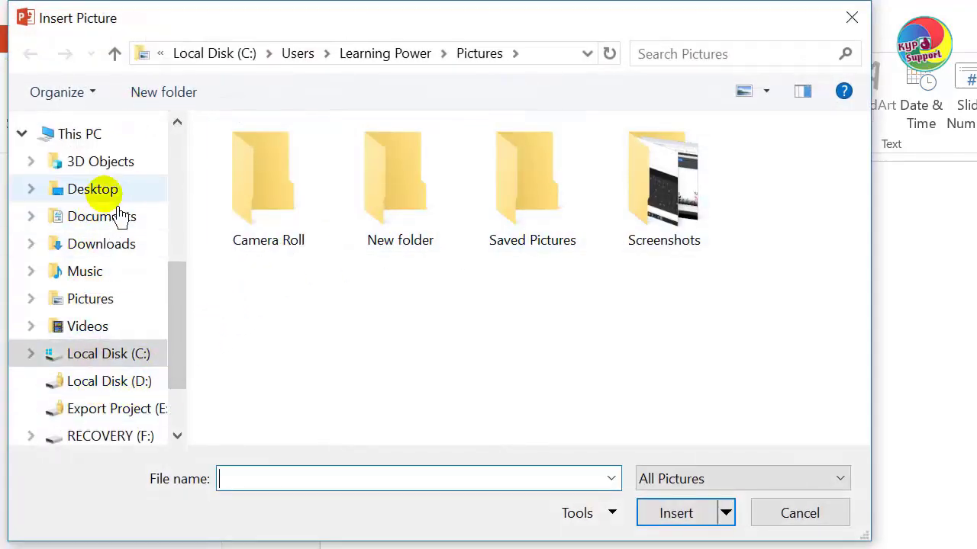
# - Insert picture 12 from the PNG Pic File folder on the Desktop onto slide 2
pyautogui.click(95, 191)
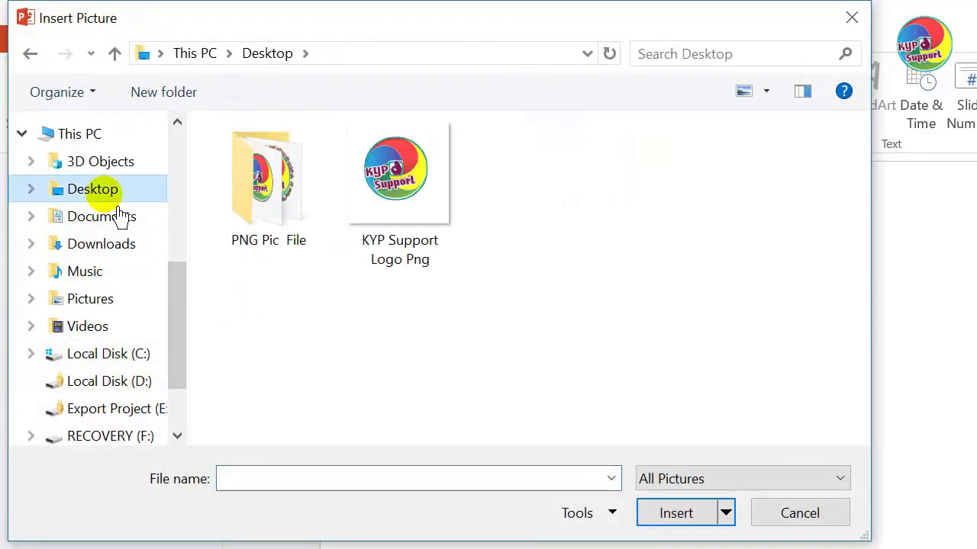
pyautogui.doubleClick(290, 210)
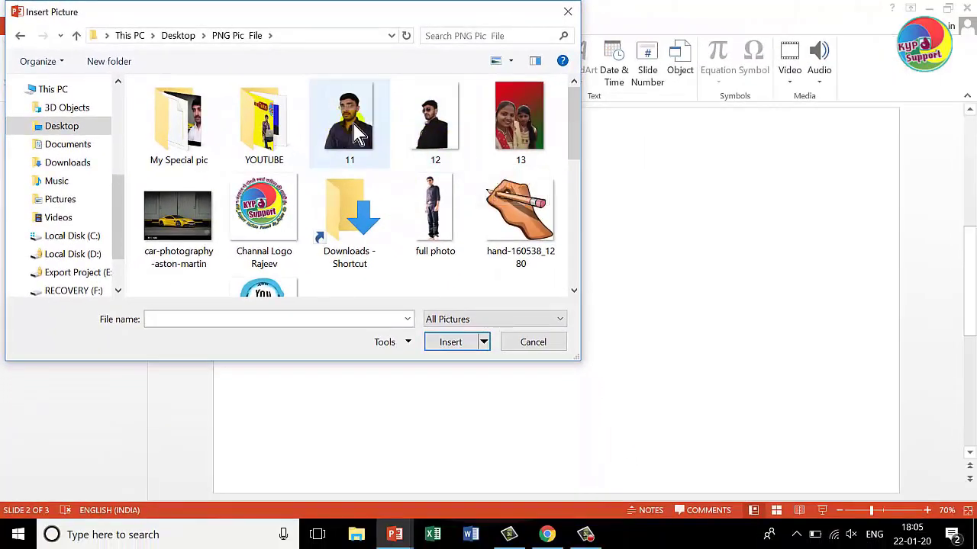
pyautogui.click(429, 141)
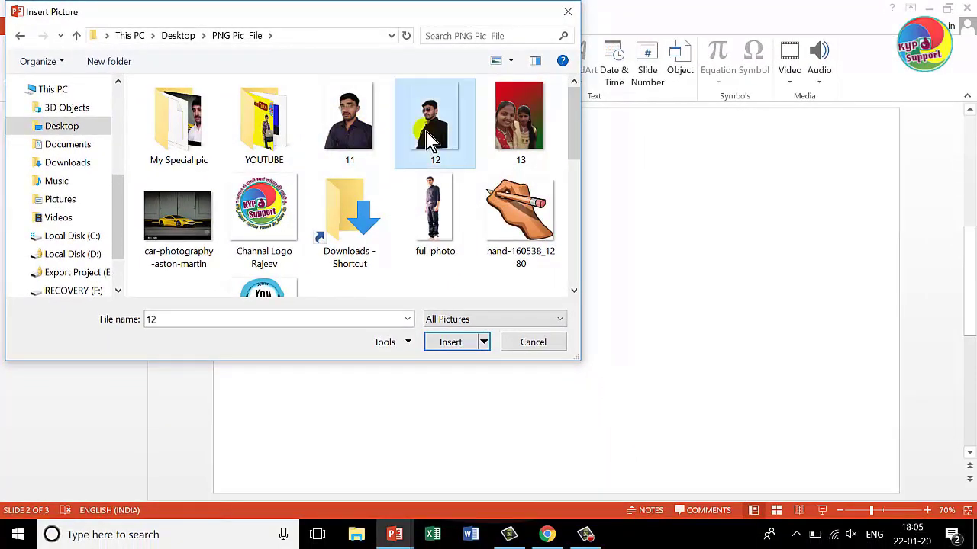
pyautogui.click(449, 352)
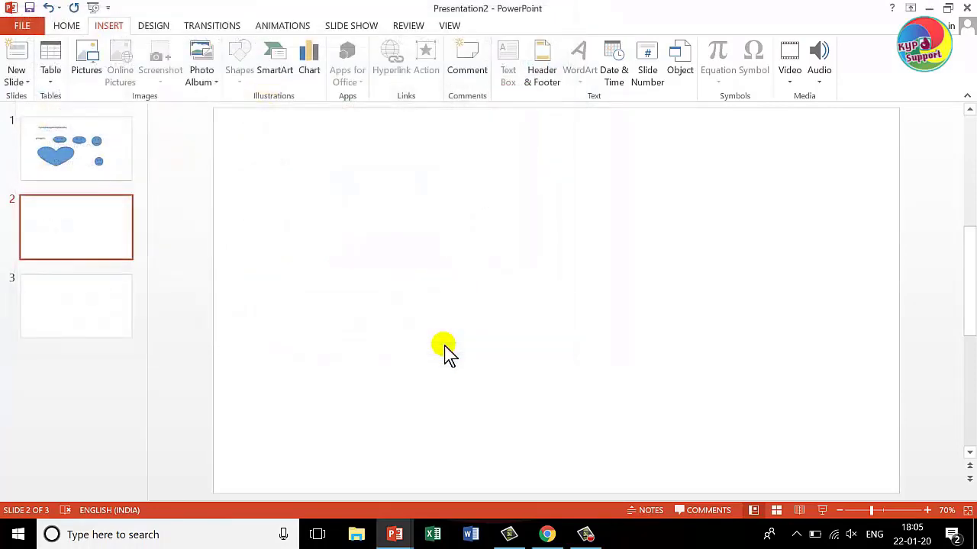
# - Move the inserted picture to the lower-right corner of slide 2, keeping it just inside the slide edges
pyautogui.moveTo(560, 307); pyautogui.dragTo(827, 273)
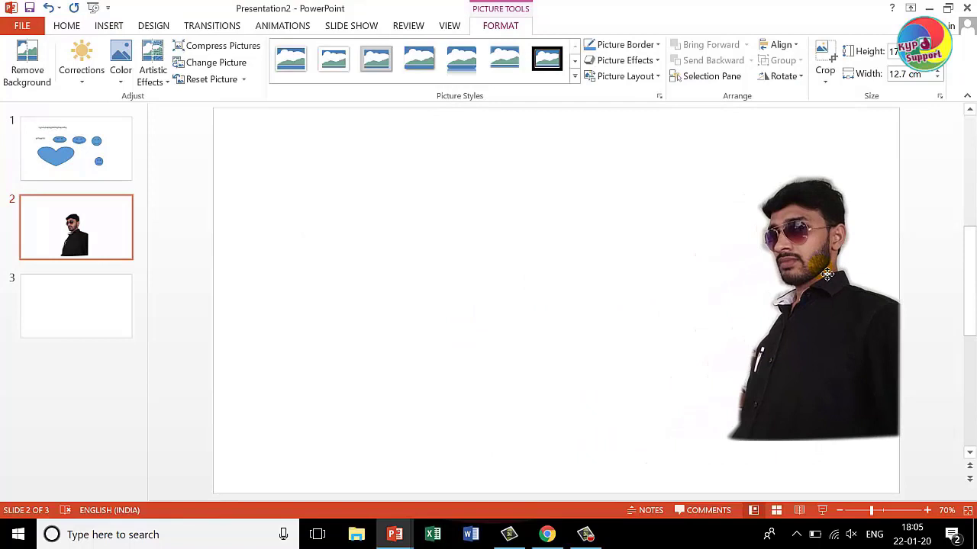
pyautogui.click(593, 291)
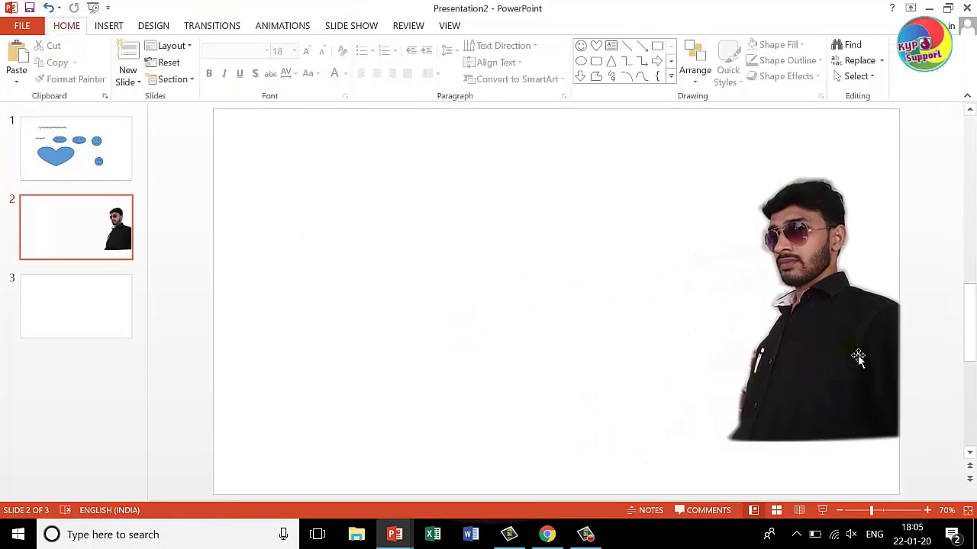
pyautogui.moveTo(858, 359); pyautogui.dragTo(839, 407)
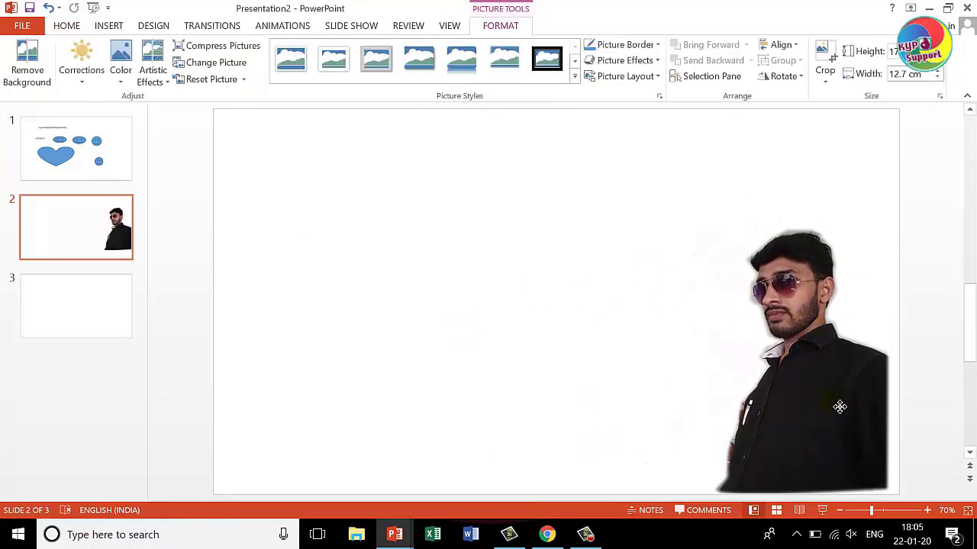
pyautogui.click(557, 343)
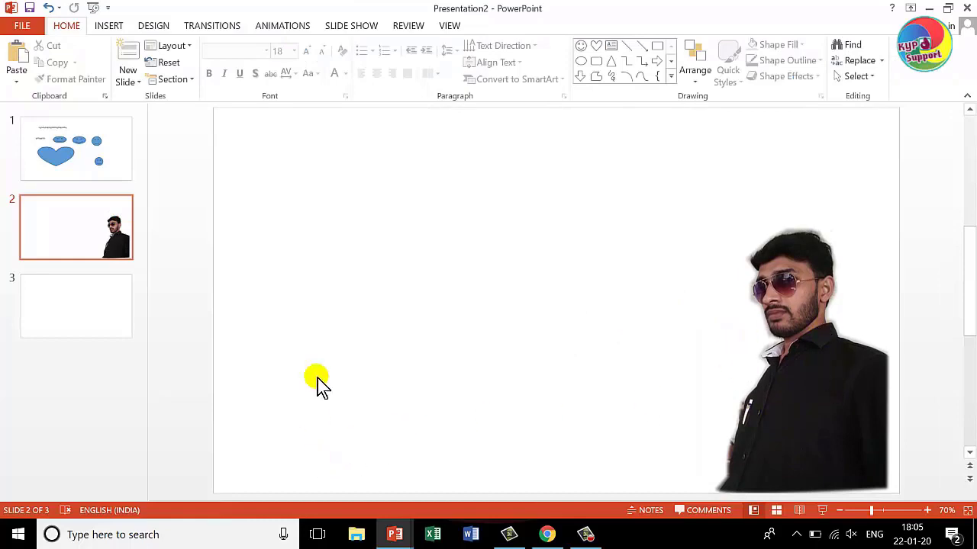
pyautogui.moveTo(777, 383)
pyautogui.mouseDown()
pyautogui.moveTo(665, 328)
pyautogui.moveTo(582, 331)
pyautogui.moveTo(698, 343)
pyautogui.moveTo(771, 359)
pyautogui.moveTo(781, 372)
pyautogui.mouseUp()
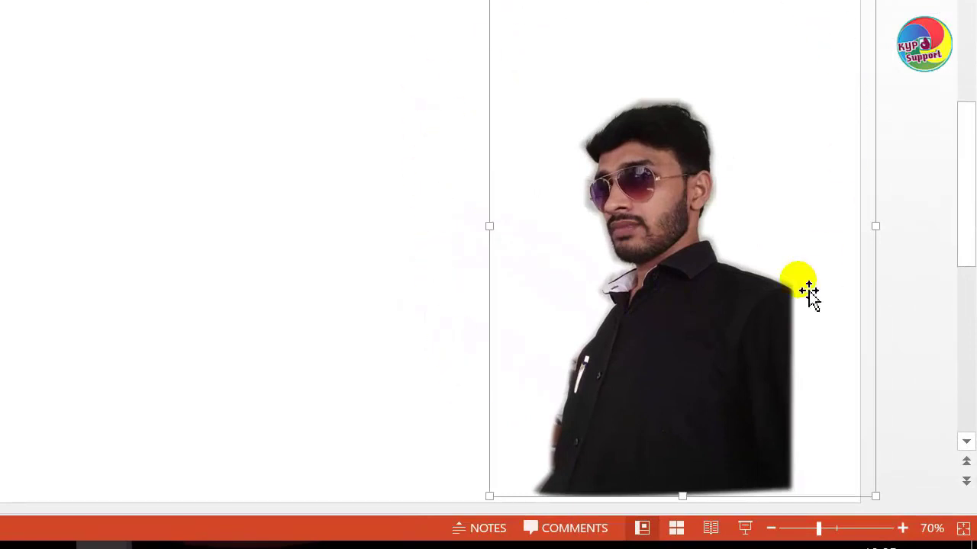
pyautogui.moveTo(719, 349); pyautogui.dragTo(760, 365)
pyautogui.click(277, 174)
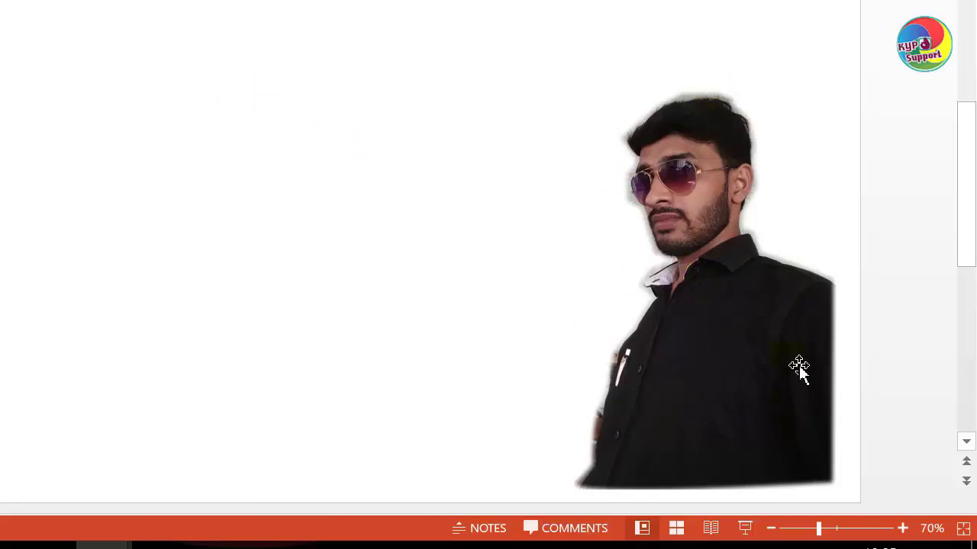
pyautogui.moveTo(735, 285)
pyautogui.mouseDown()
pyautogui.moveTo(671, 245)
pyautogui.moveTo(726, 272)
pyautogui.moveTo(747, 297)
pyautogui.mouseUp()
pyautogui.click(362, 110)
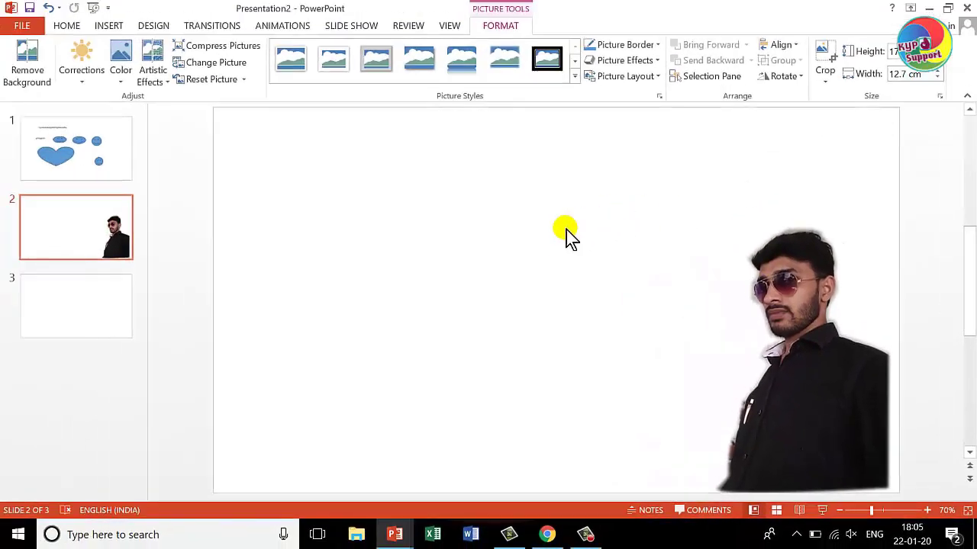
pyautogui.click(566, 230)
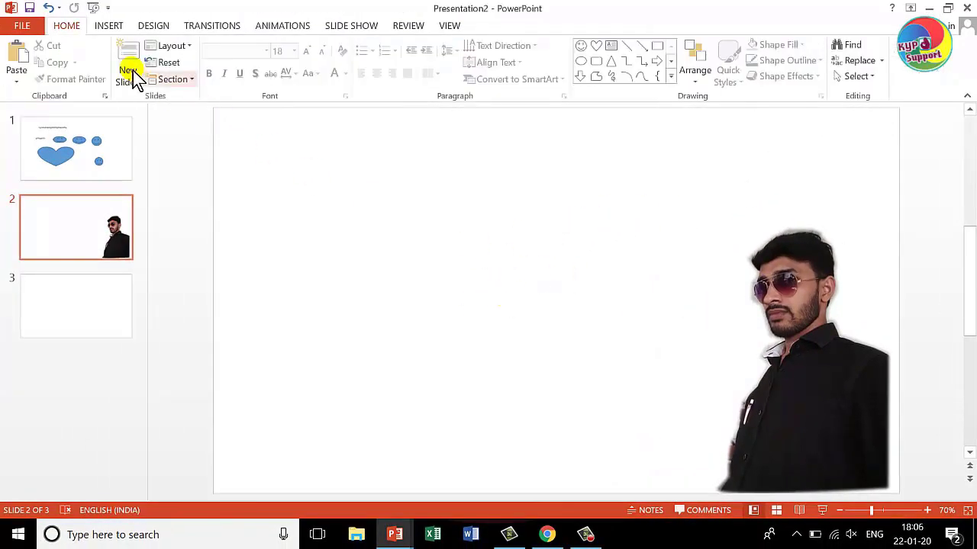
# - Insert the Youtube Intro Tech video from the Desktop on slide 2 and move it up and left, clear of the picture
pyautogui.click(102, 26)
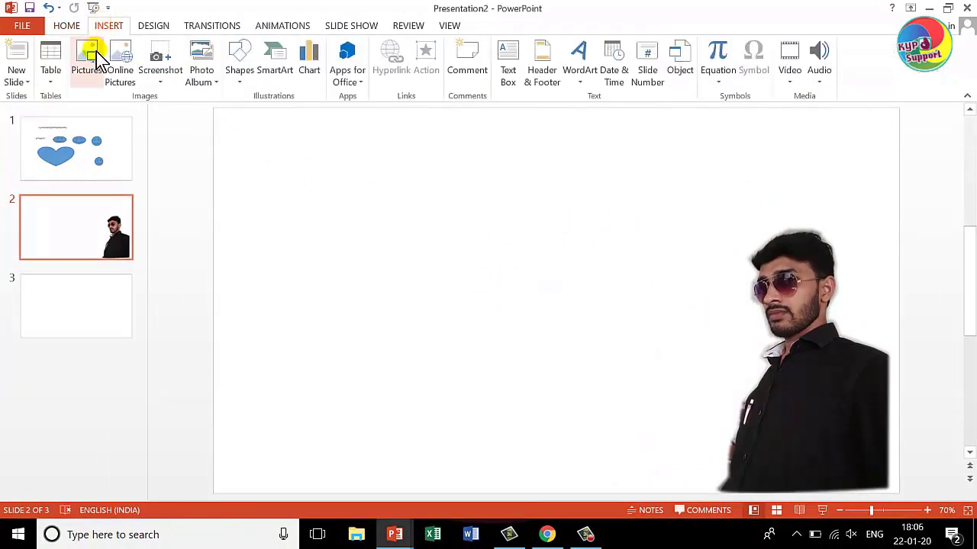
pyautogui.click(794, 87)
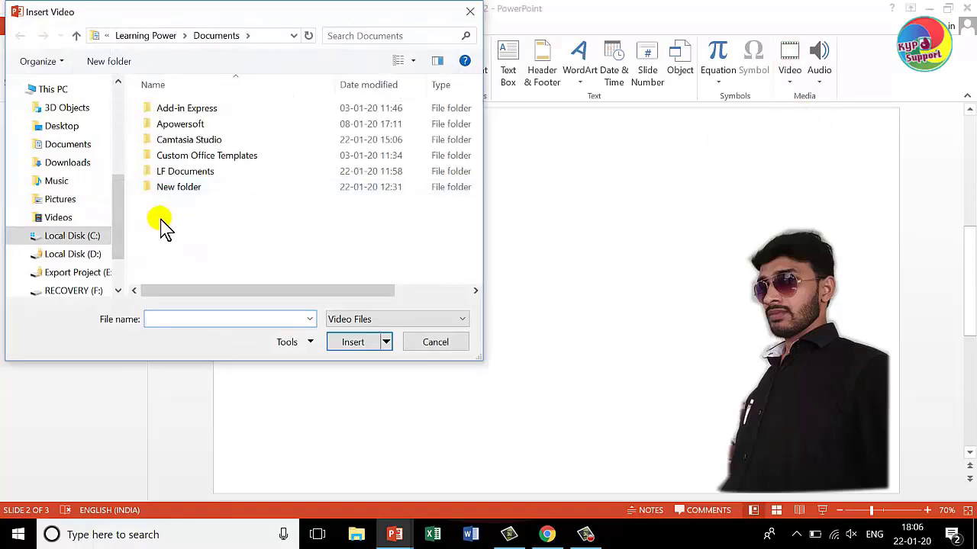
pyautogui.click(64, 126)
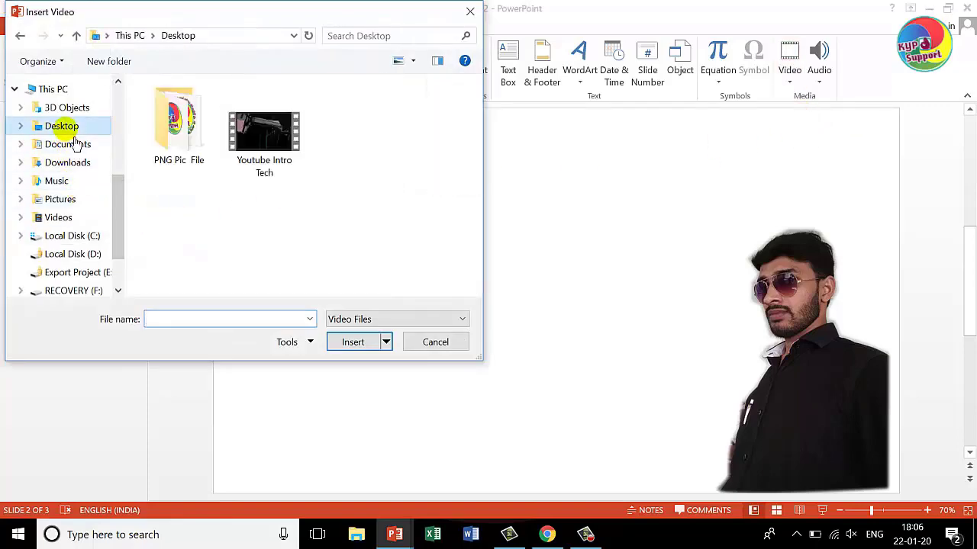
pyautogui.click(267, 142)
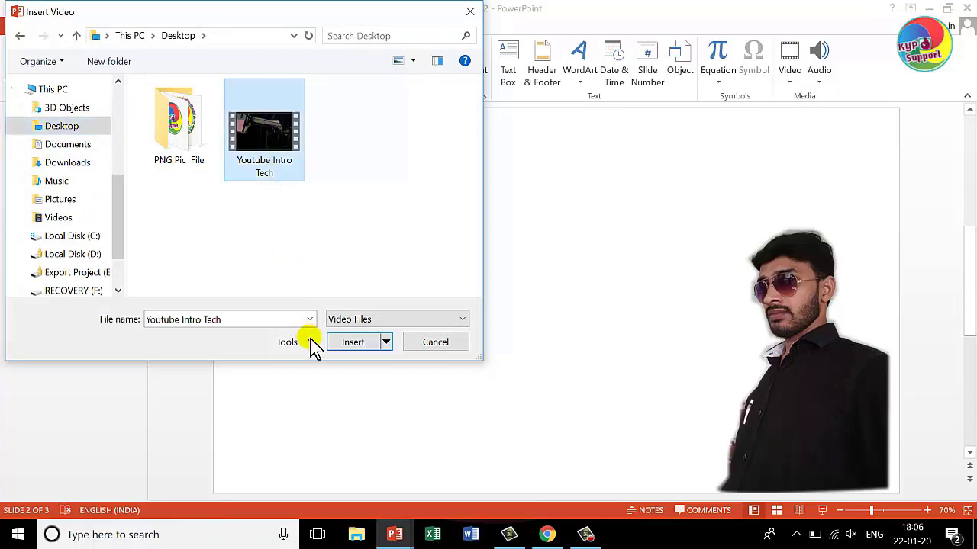
pyautogui.click(354, 349)
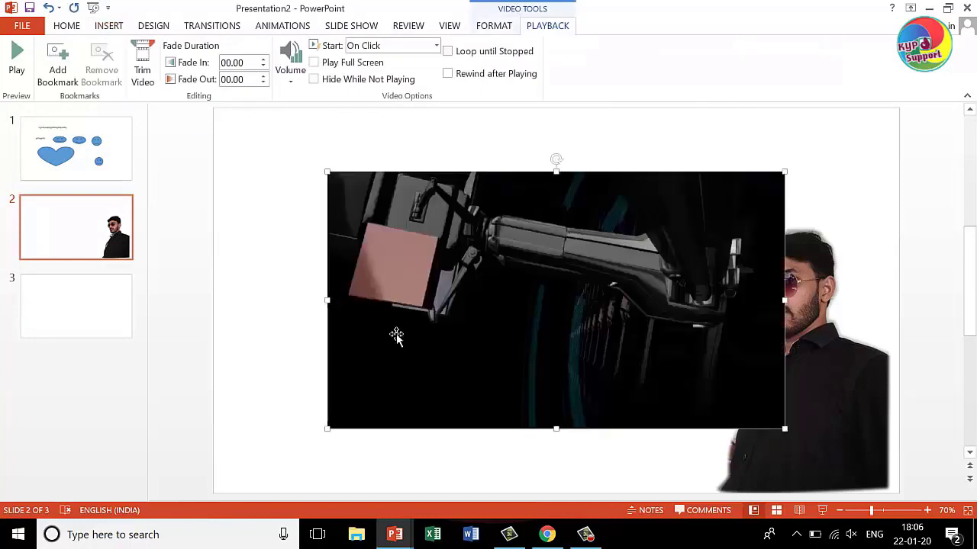
pyautogui.moveTo(521, 273); pyautogui.dragTo(453, 242)
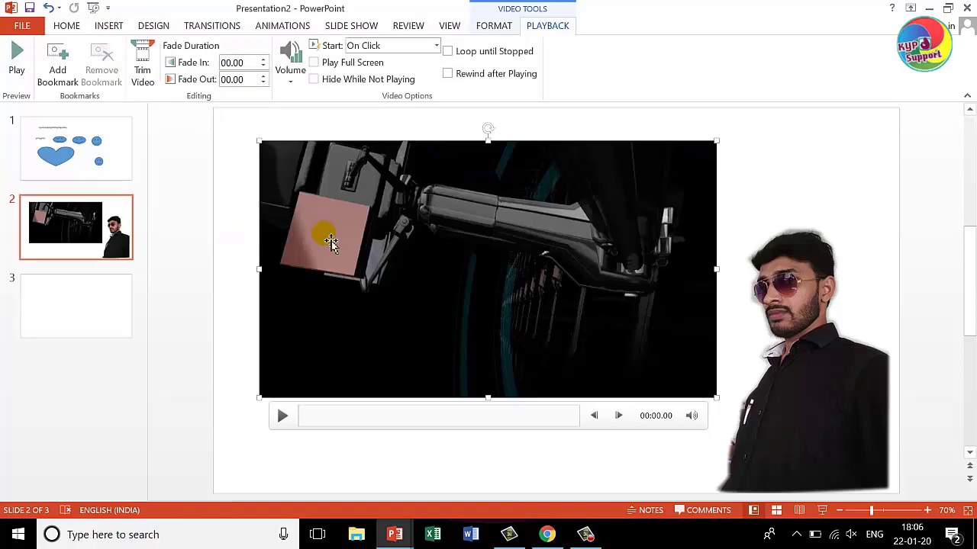
# - Switch to the empty slide 3 and bring up the commands for inserting media
pyautogui.click(93, 291)
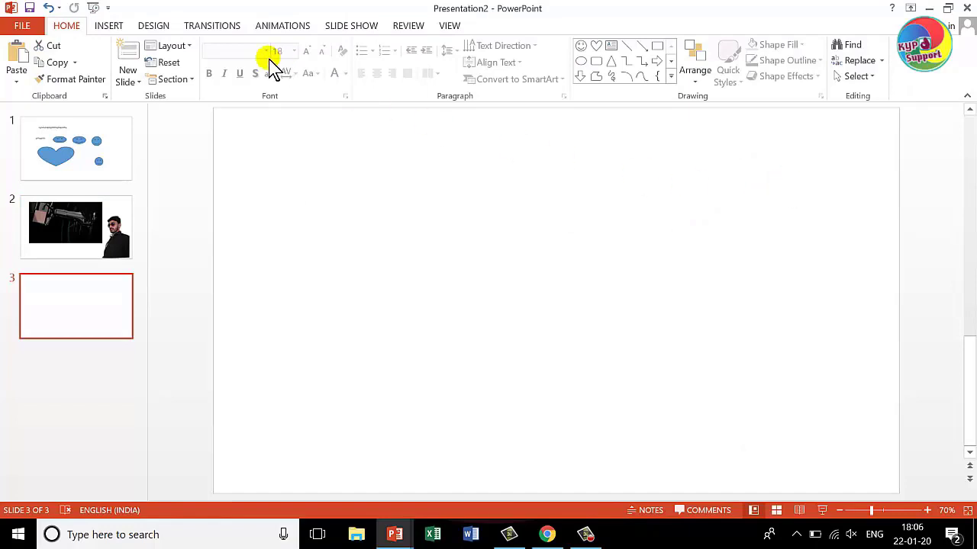
pyautogui.click(107, 25)
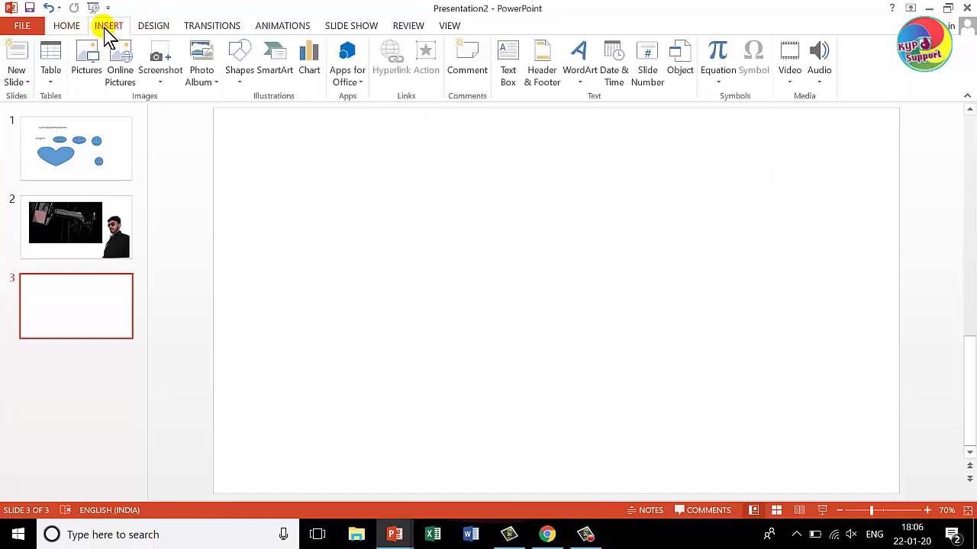
pyautogui.click(819, 82)
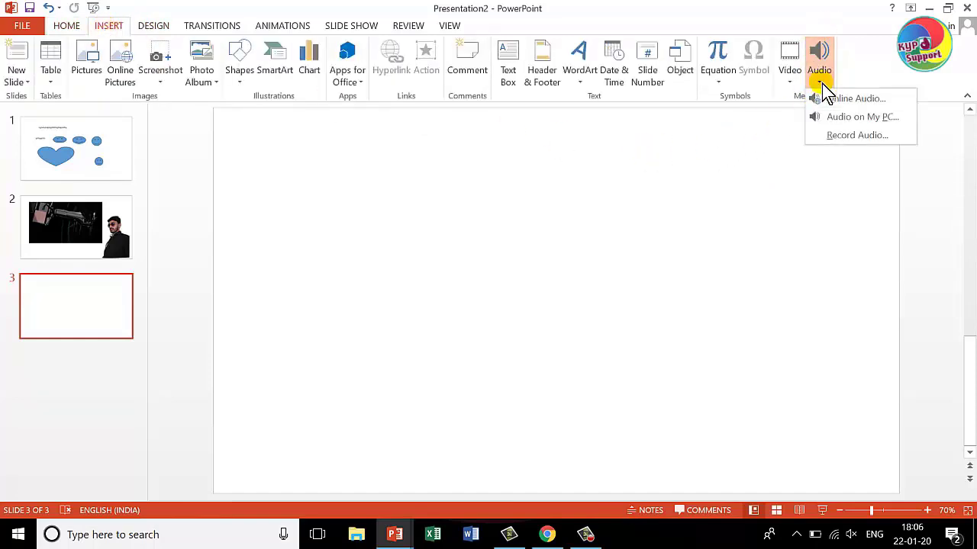
pyautogui.click(862, 119)
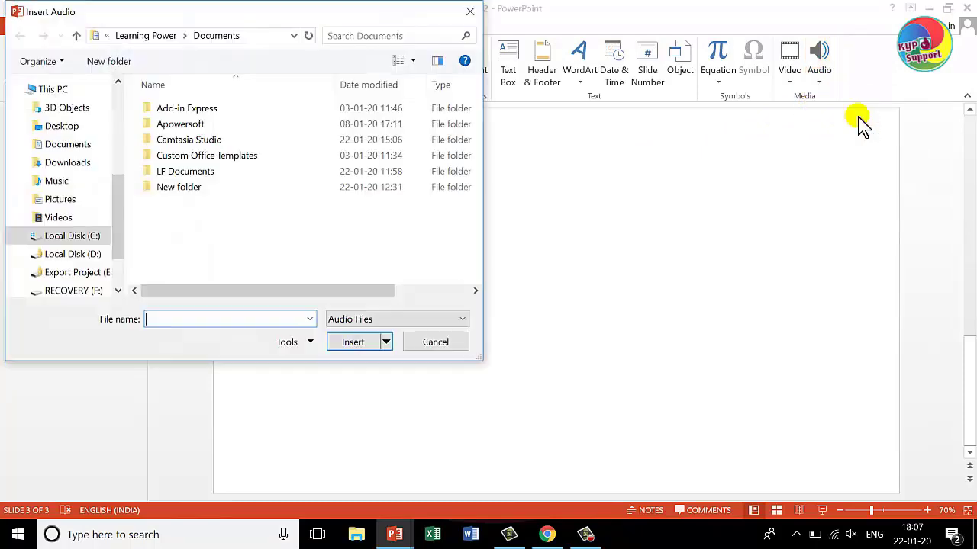
pyautogui.click(74, 130)
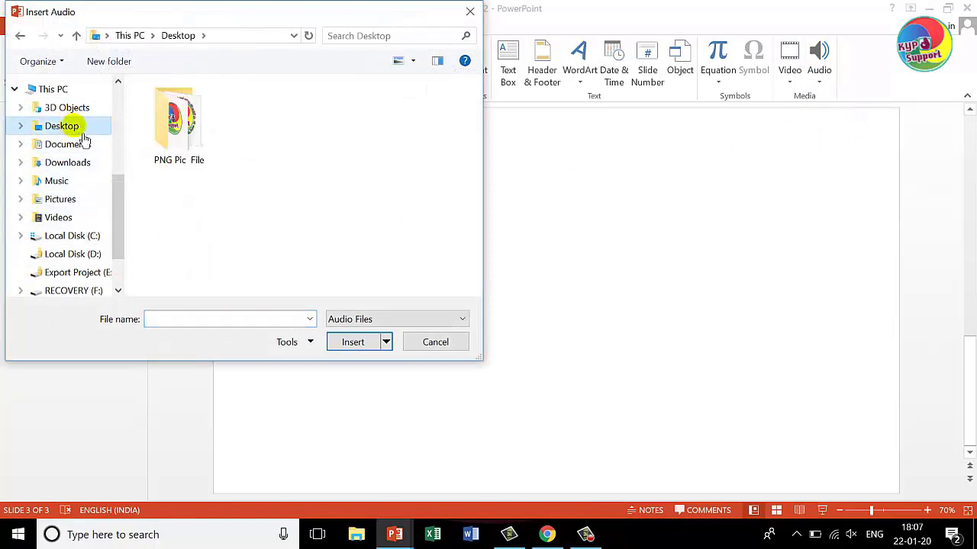
pyautogui.click(59, 182)
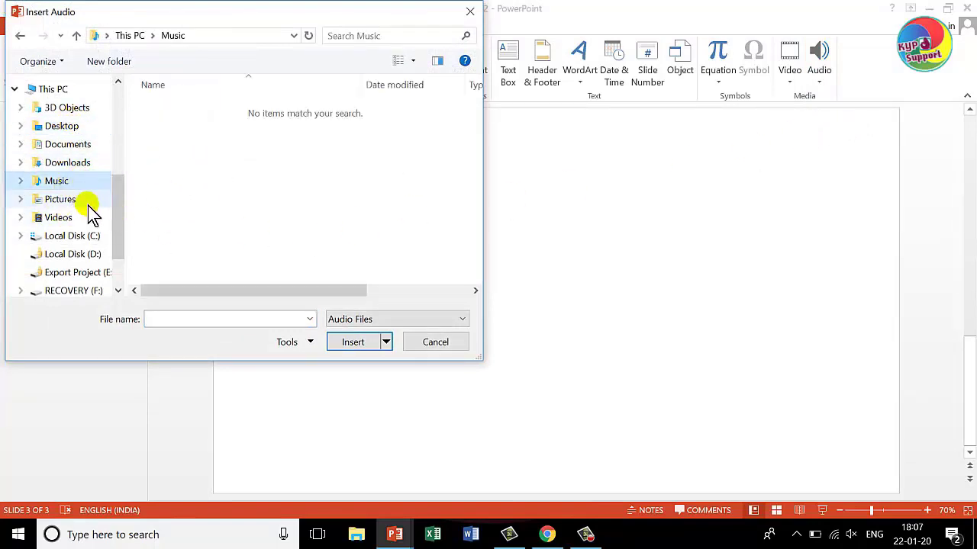
pyautogui.click(80, 204)
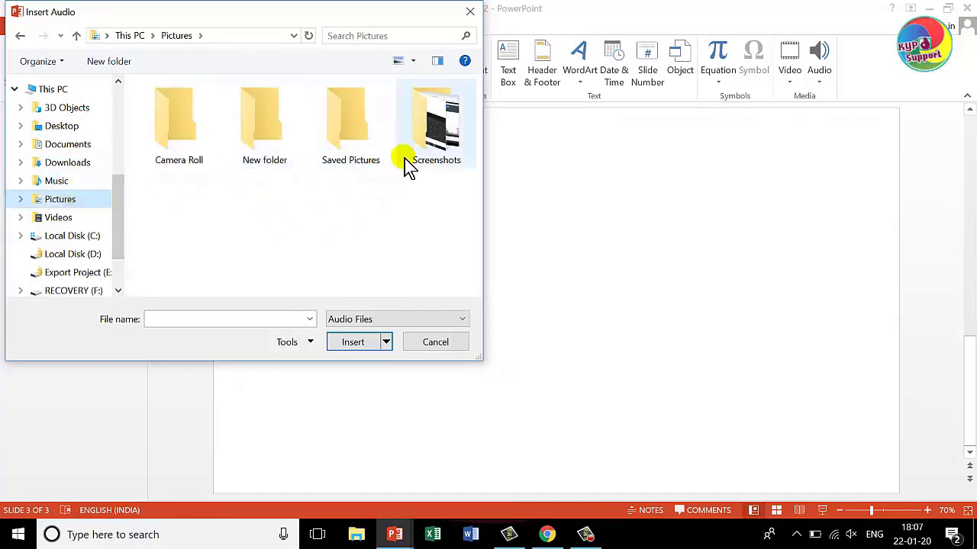
pyautogui.click(449, 155)
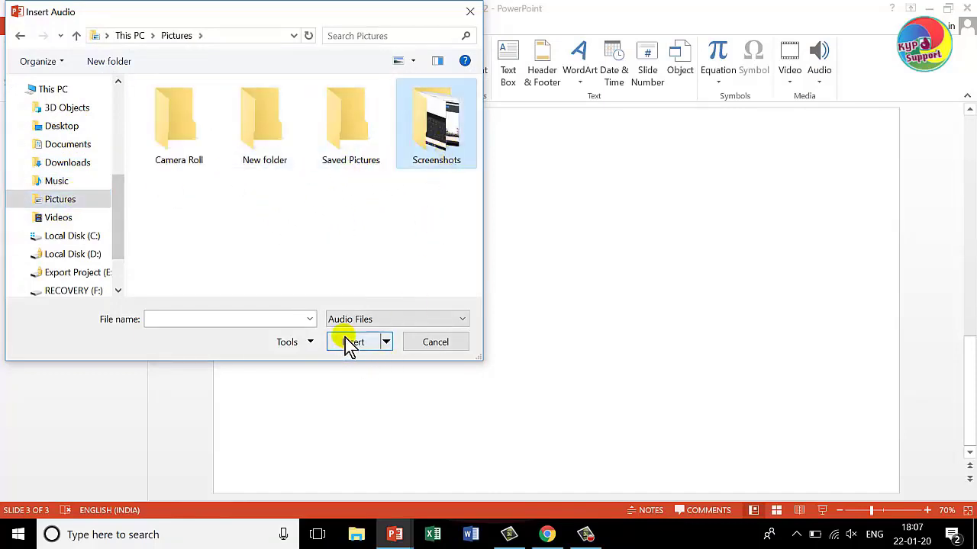
pyautogui.click(57, 183)
pyautogui.click(436, 343)
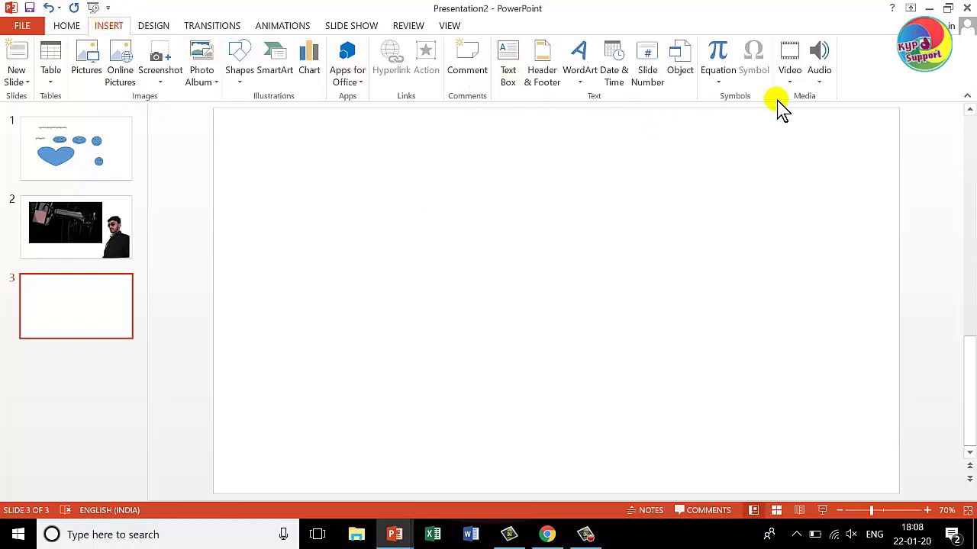
# - Insert the भजन audio file from the computer's Music folder on slide 3 and move its speaker icon to the slide's upper right area
pyautogui.click(819, 84)
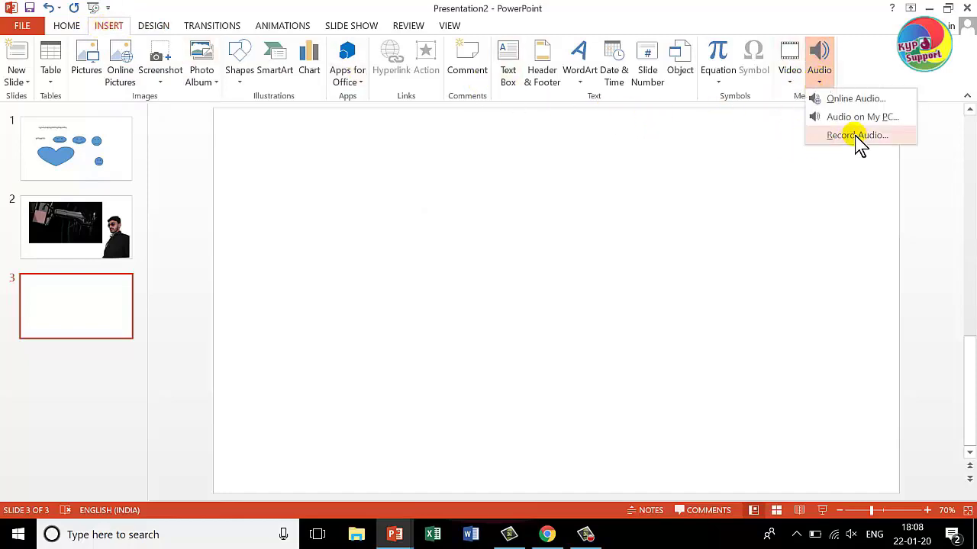
pyautogui.click(856, 122)
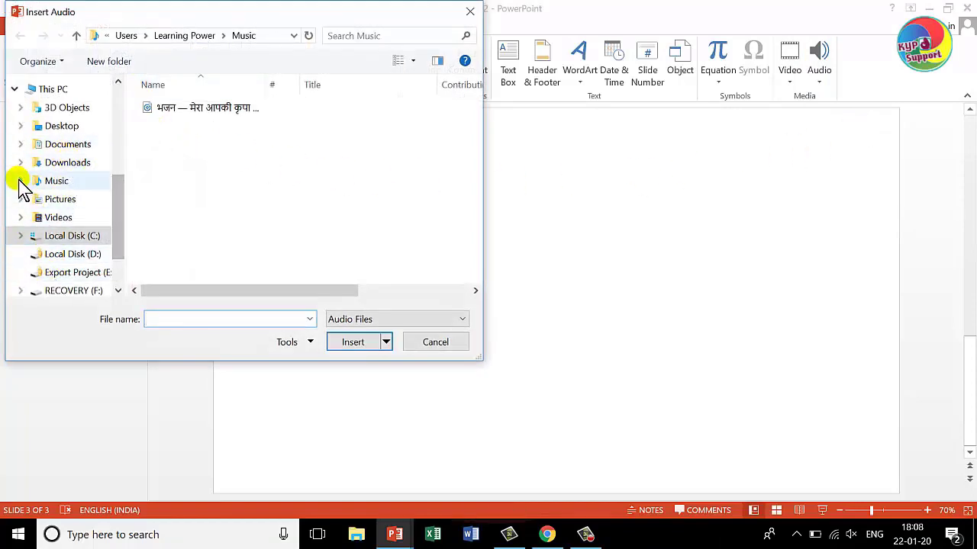
pyautogui.click(76, 185)
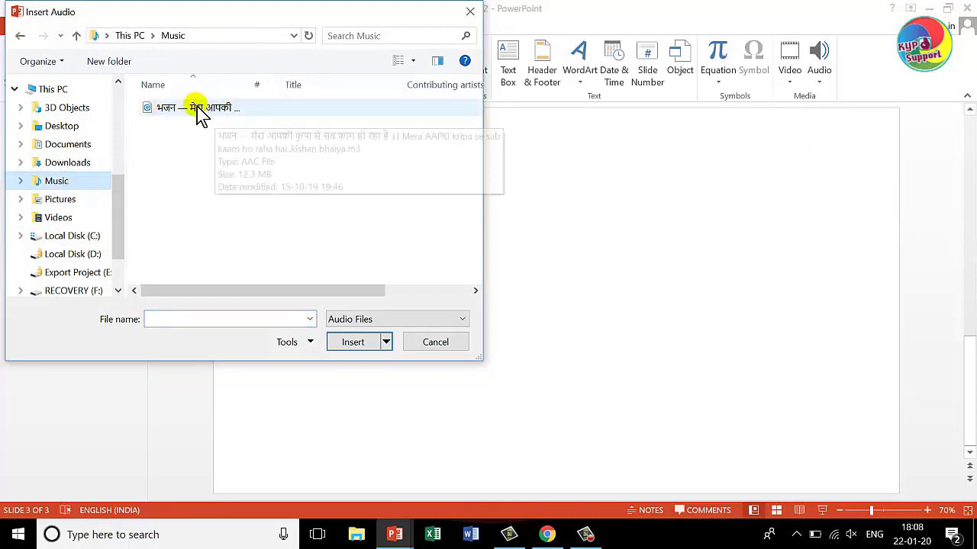
pyautogui.click(259, 113)
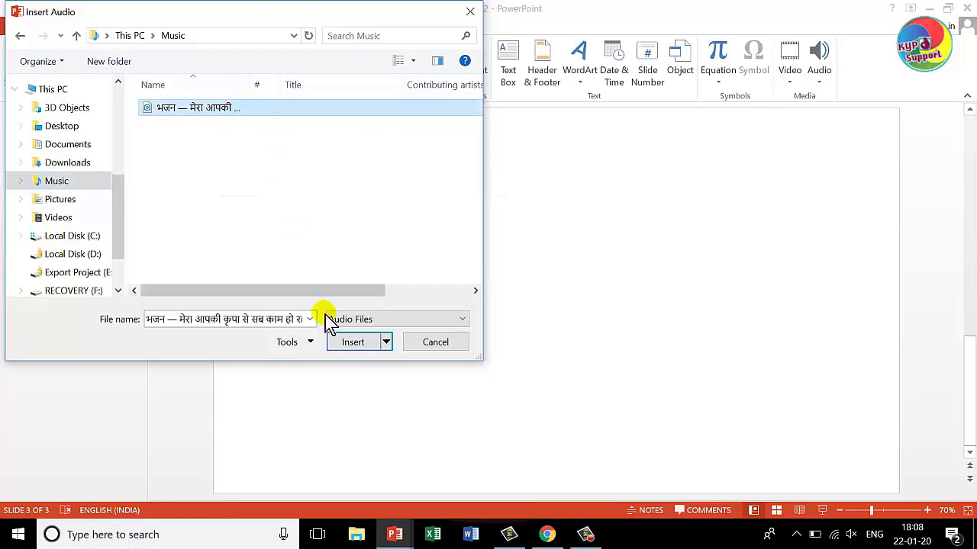
pyautogui.click(345, 343)
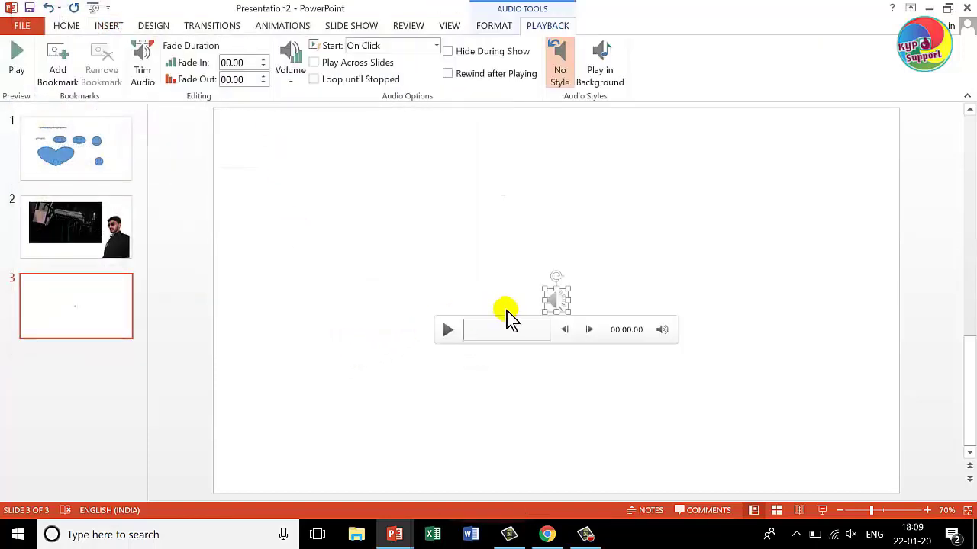
pyautogui.moveTo(565, 305); pyautogui.dragTo(718, 149)
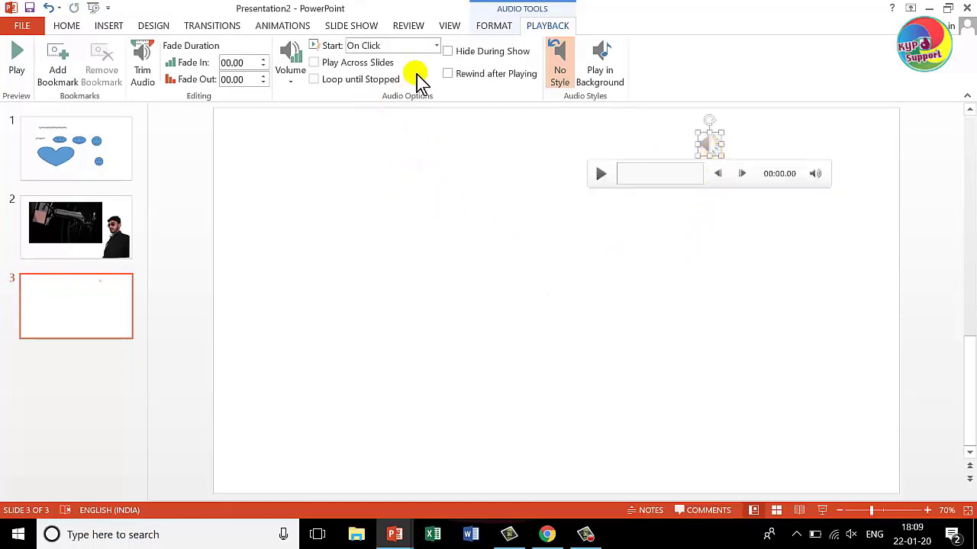
# - Turn on Hide During Show for the audio, apply the Play in Background style, and keep its start set to Automatically
pyautogui.click(448, 51)
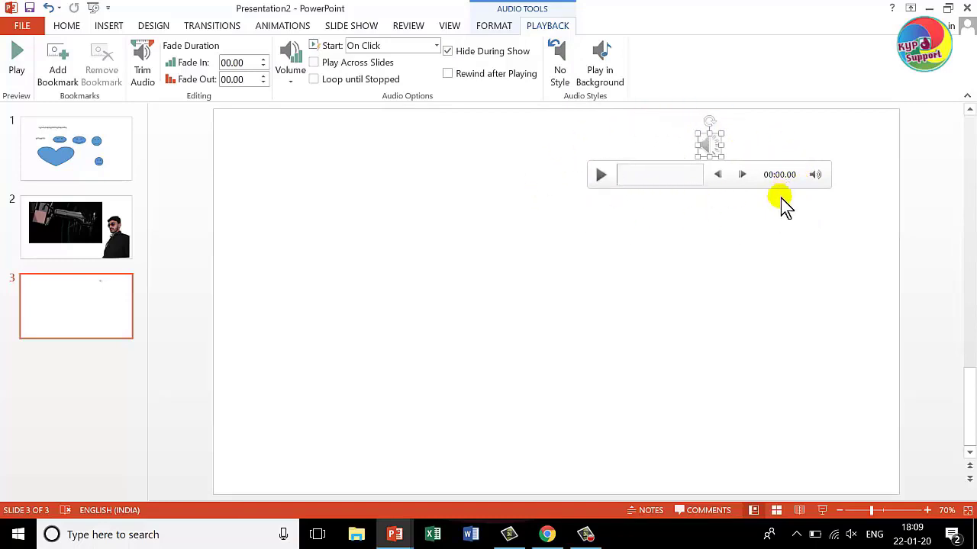
pyautogui.click(615, 90)
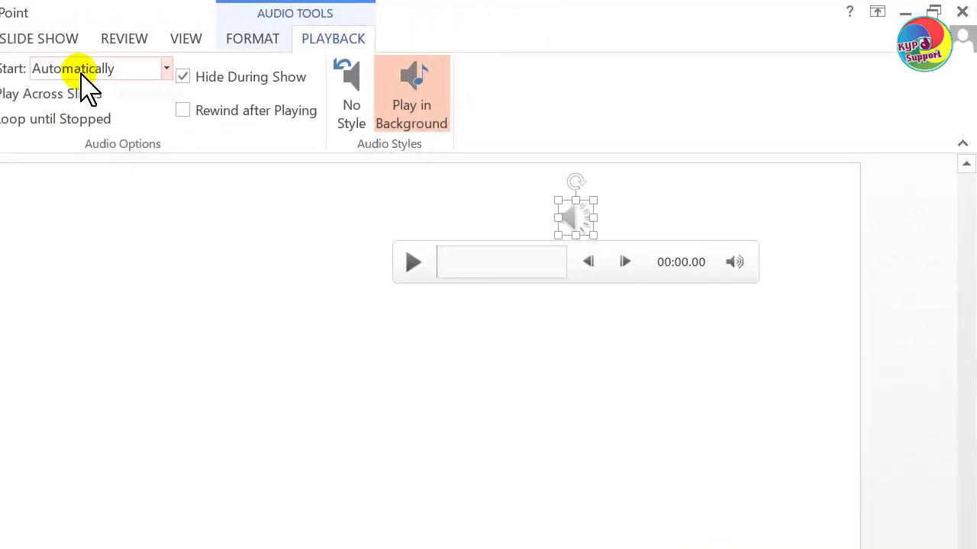
pyautogui.click(82, 72)
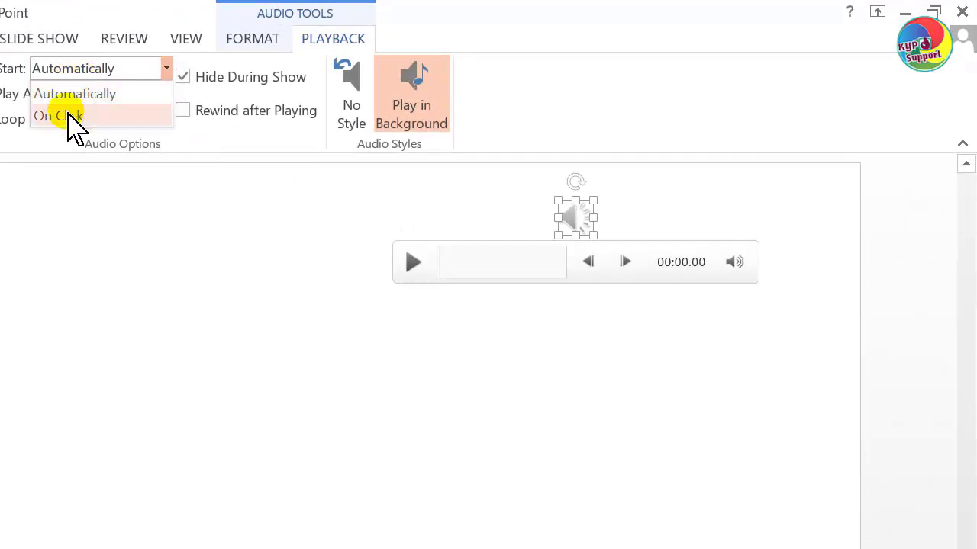
pyautogui.click(77, 95)
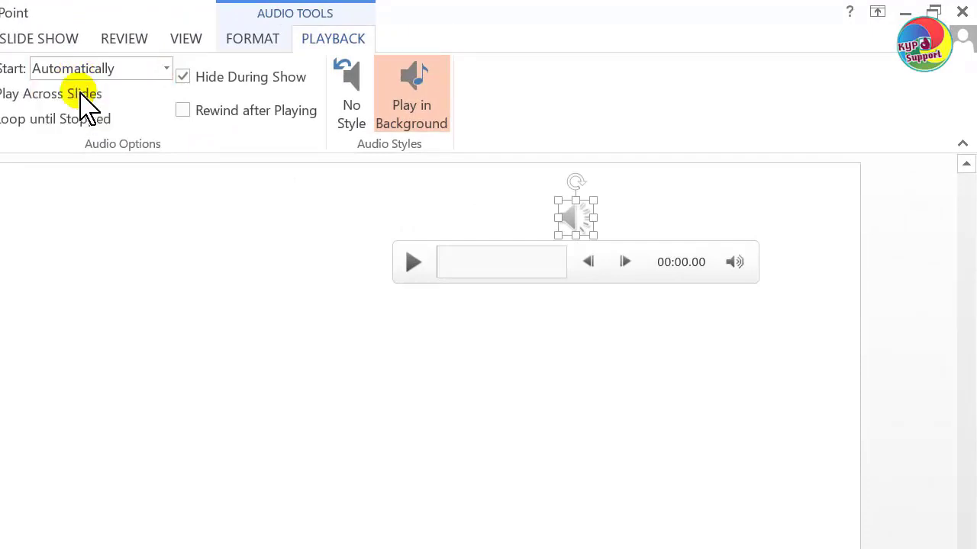
pyautogui.click(124, 284)
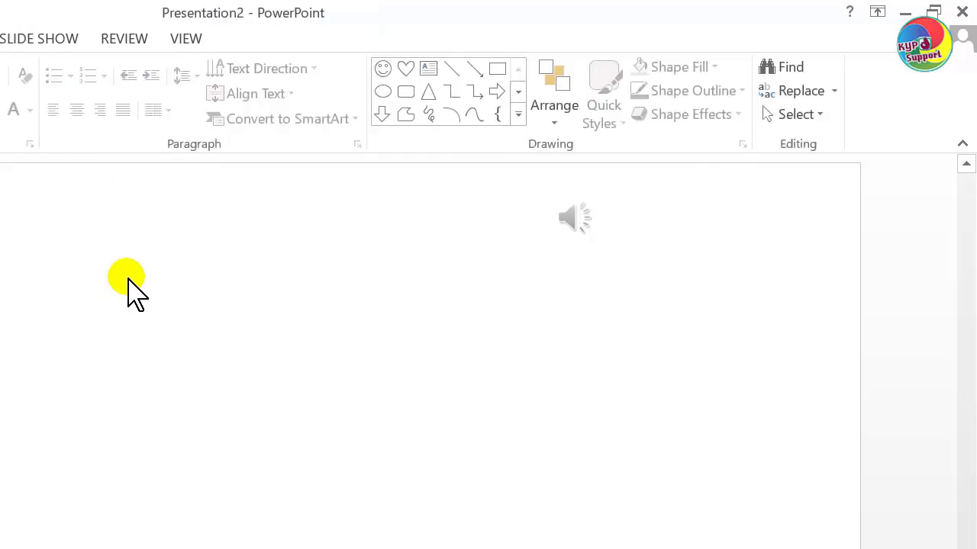